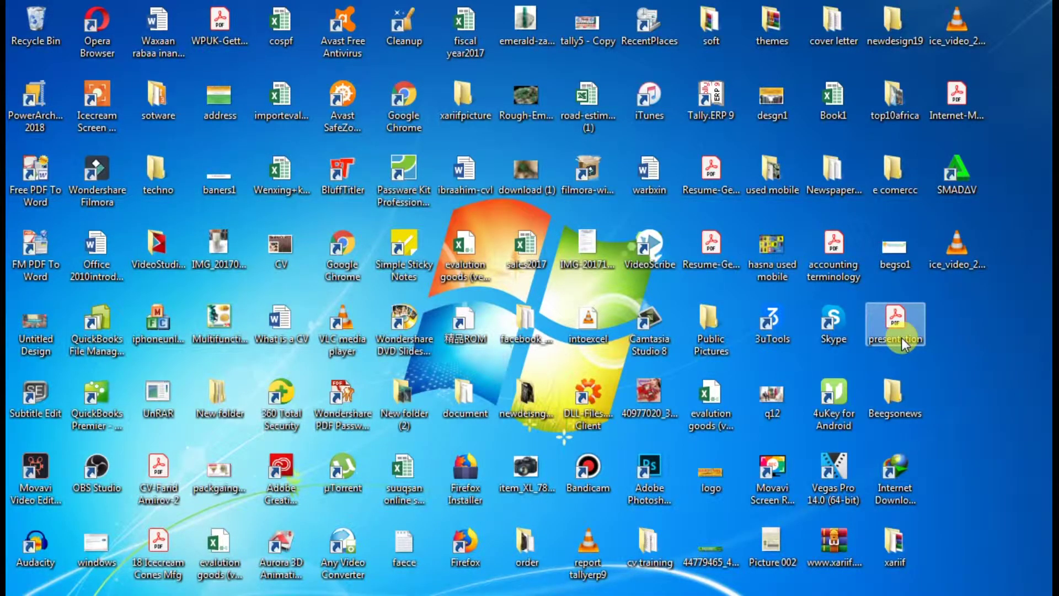
Open the presentation PDF from the desktop, look through its slides and the available PDF tools, and close it
click(861, 346)
click(920, 327)
double_click(922, 331)
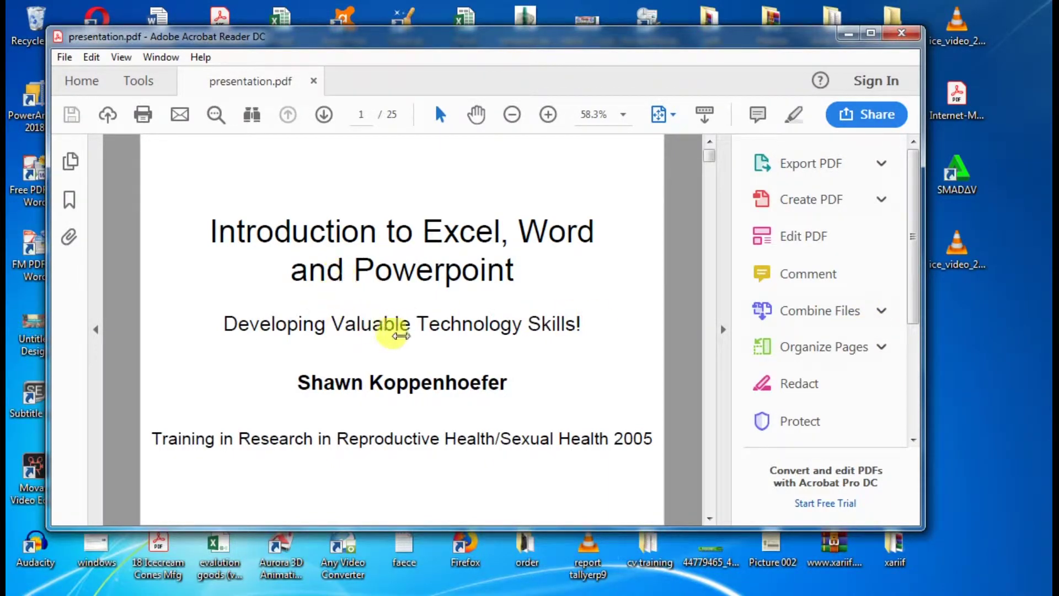
scroll(401, 335, down, 20)
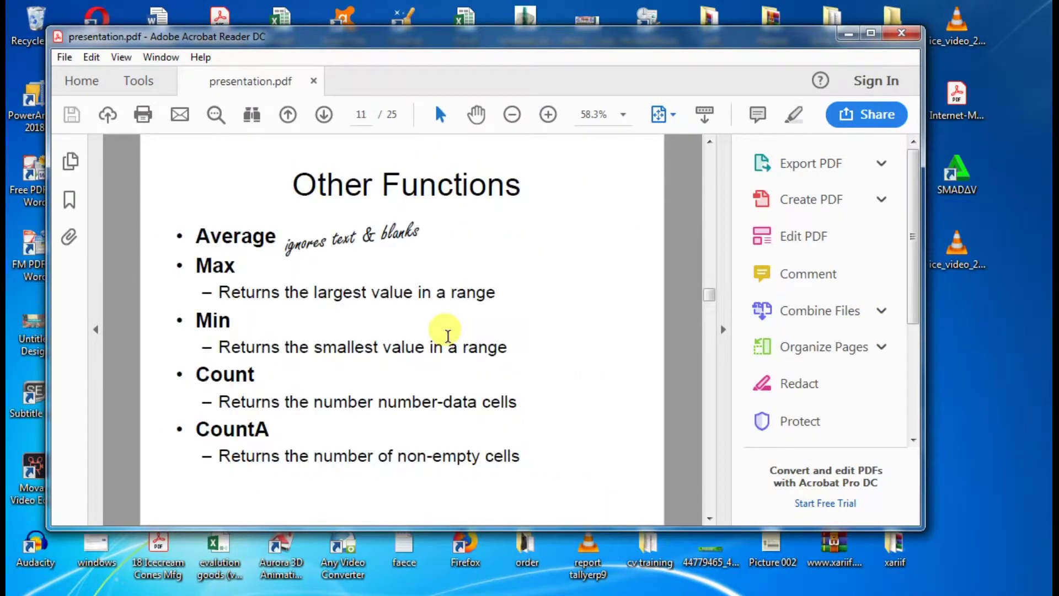
scroll(448, 334, down, 9)
scroll(447, 335, up, 12)
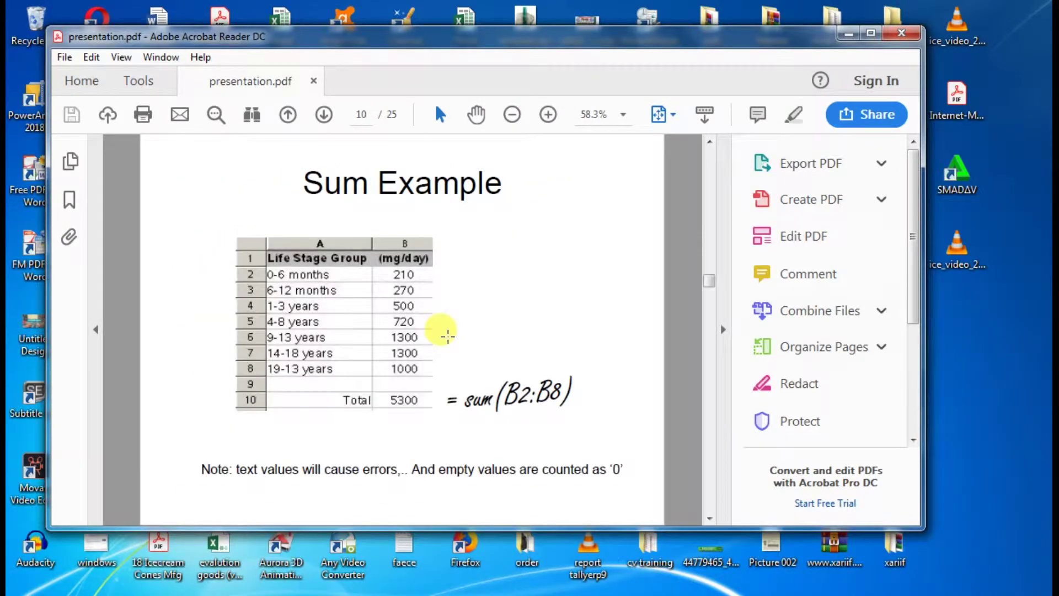
scroll(448, 334, up, 6)
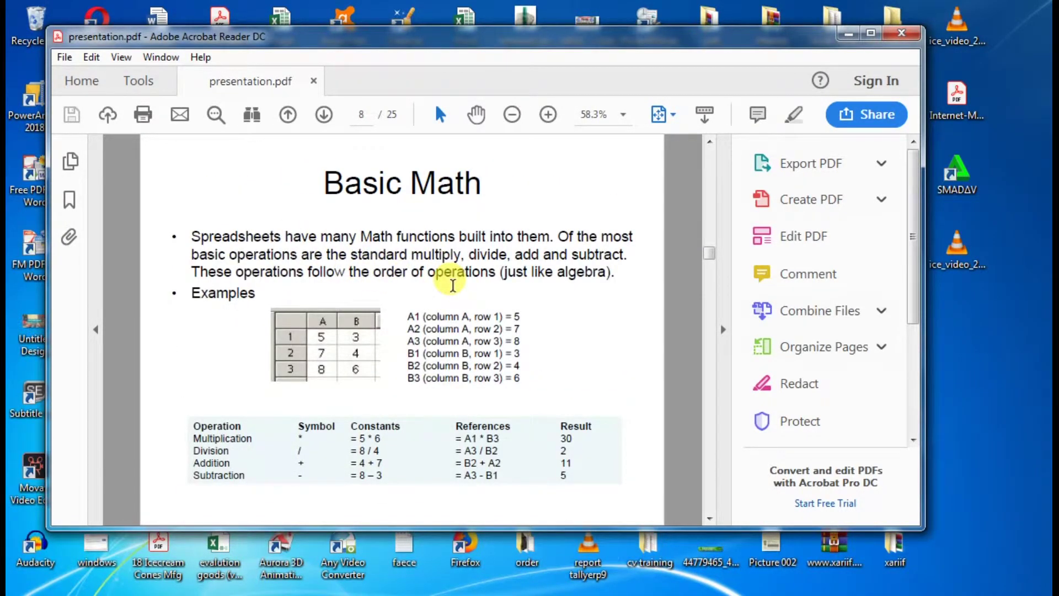
scroll(452, 285, down, 15)
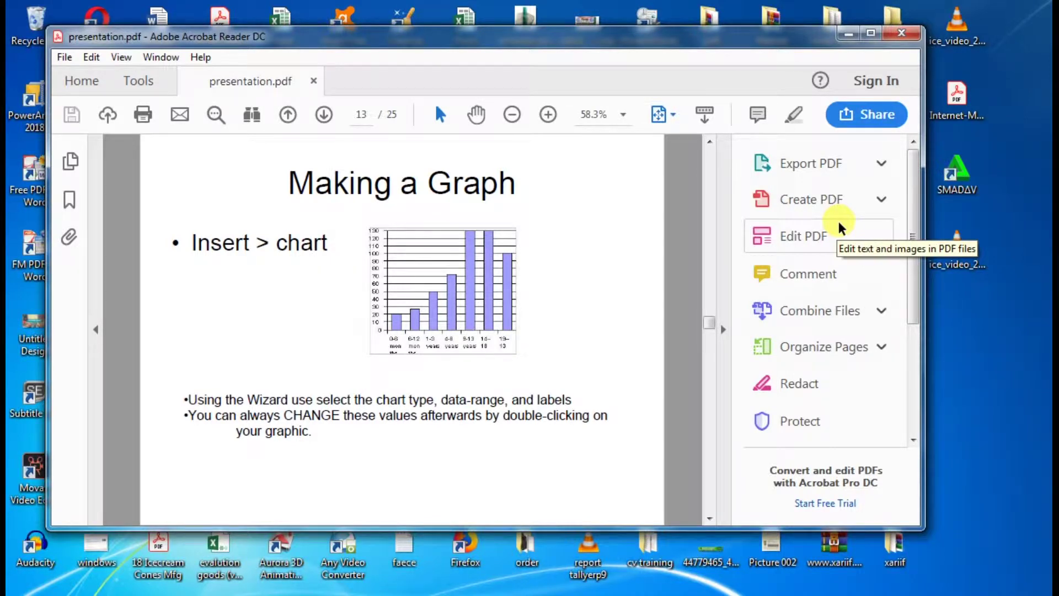
scroll(903, 217, down, 4)
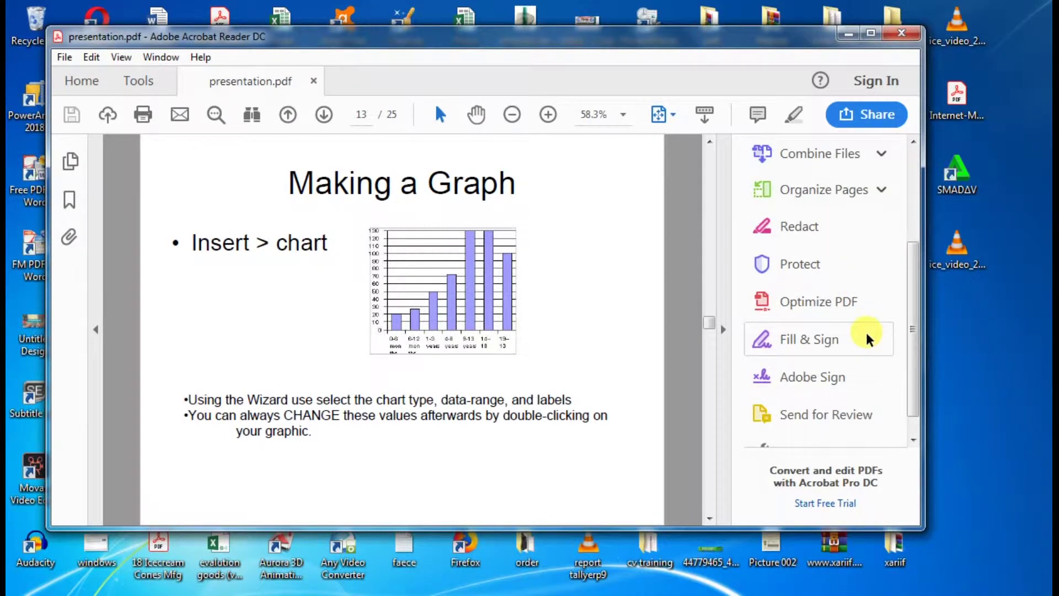
scroll(869, 337, down, 1)
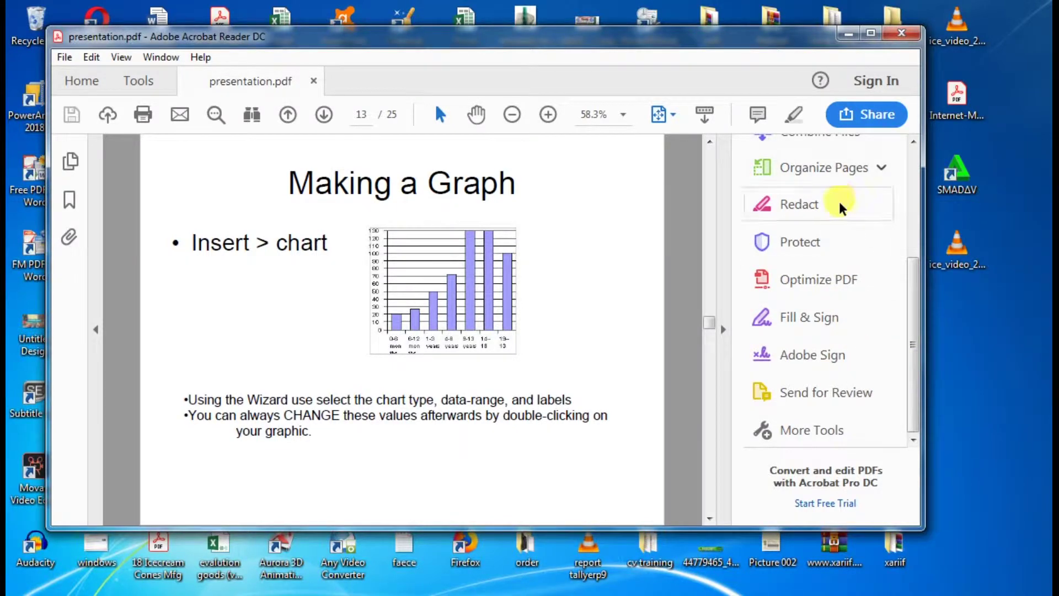
click(902, 37)
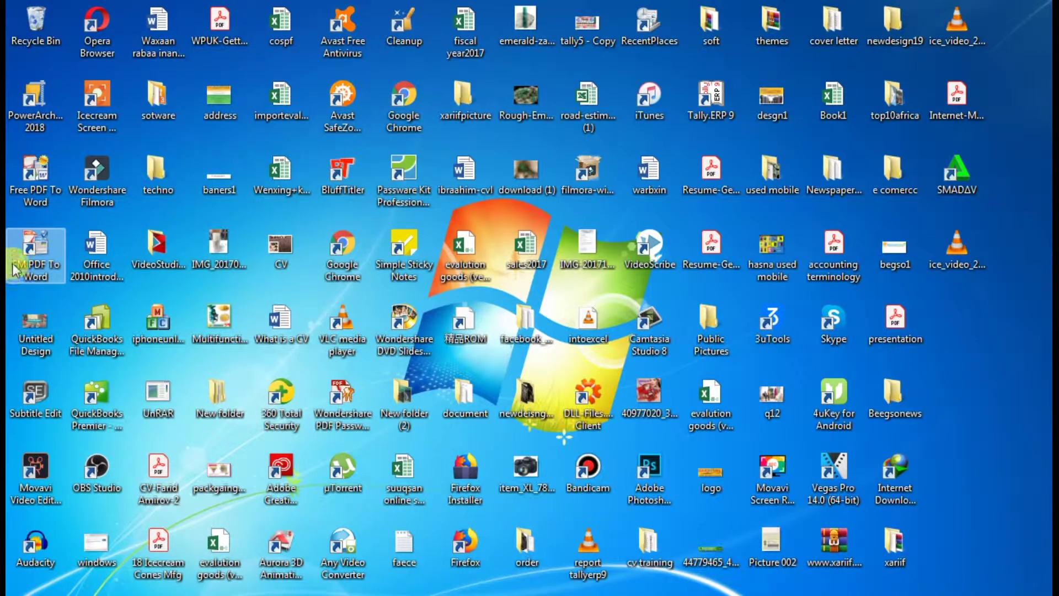
Launch Free PDF To Word Converter from the desktop and decline the upgrade to the new version
double_click(41, 197)
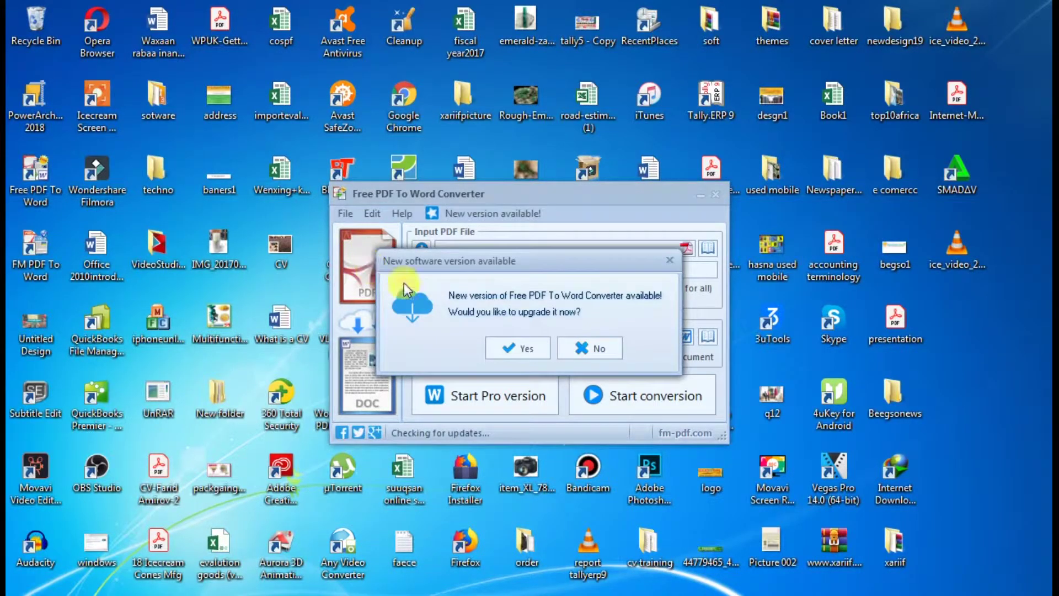
click(594, 345)
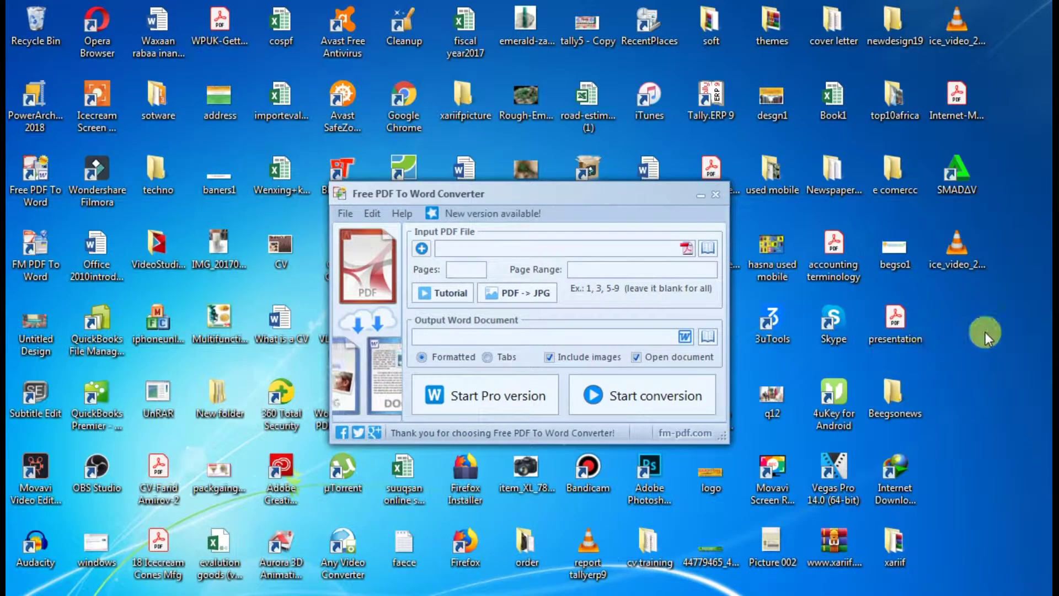
Load presentation.pdf from the Desktop as the input file and start its conversion to a Word document
click(687, 253)
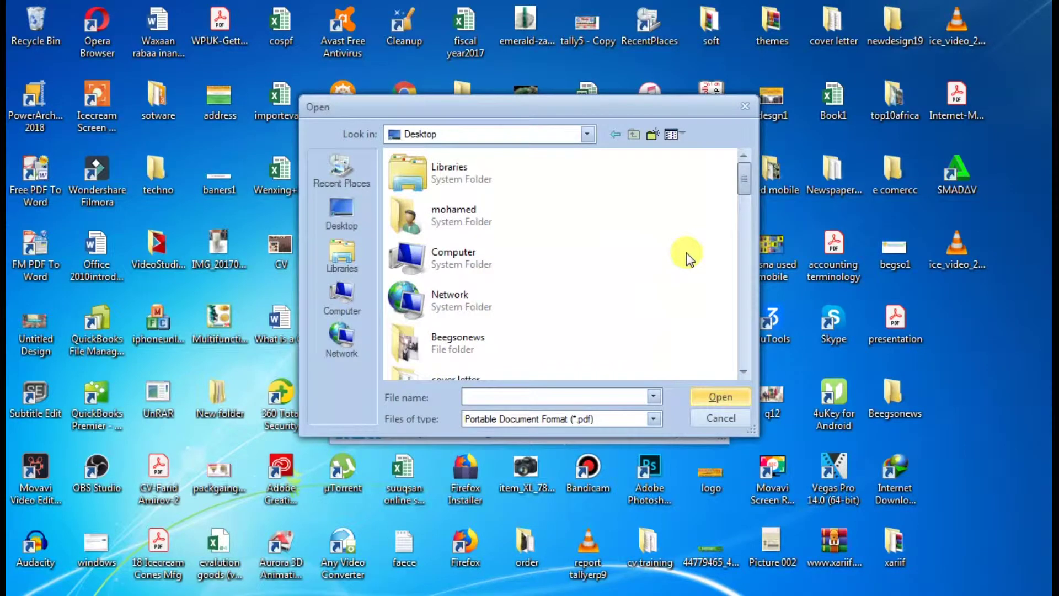
click(341, 229)
scroll(550, 234, down, 5)
scroll(550, 234, down, 10)
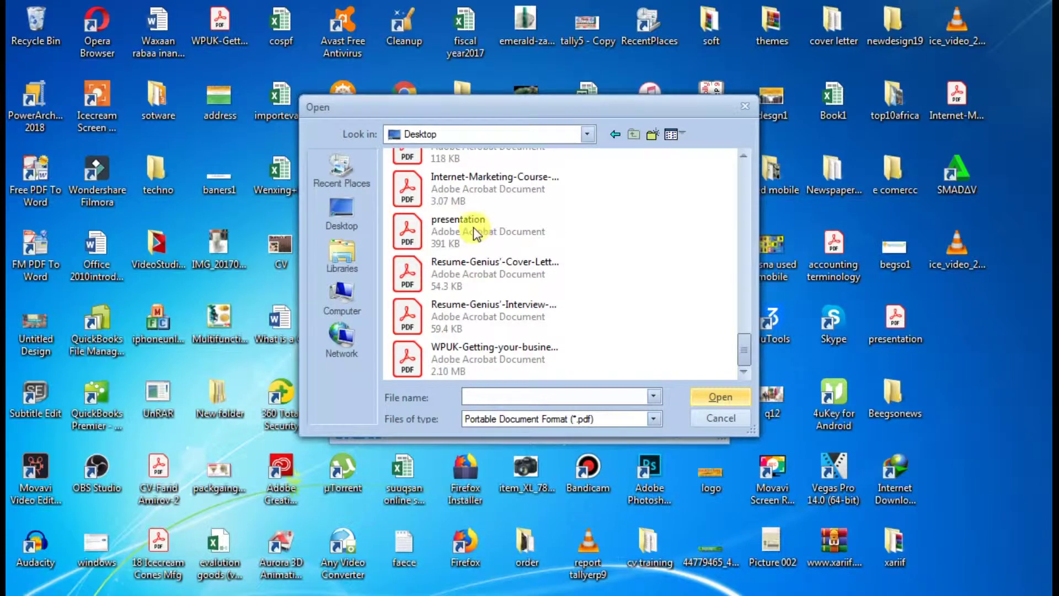
click(449, 233)
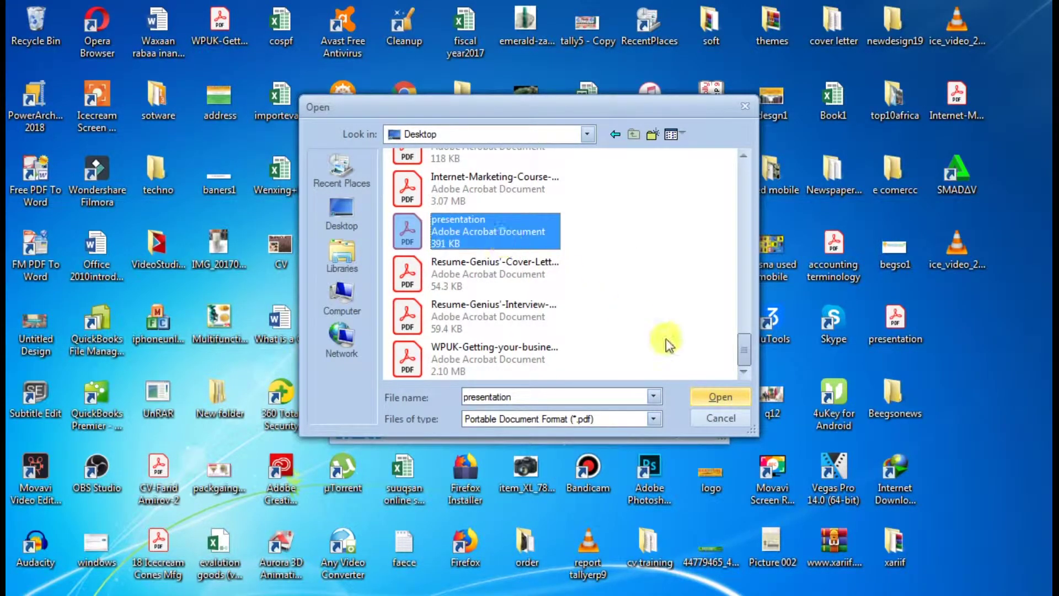
click(730, 397)
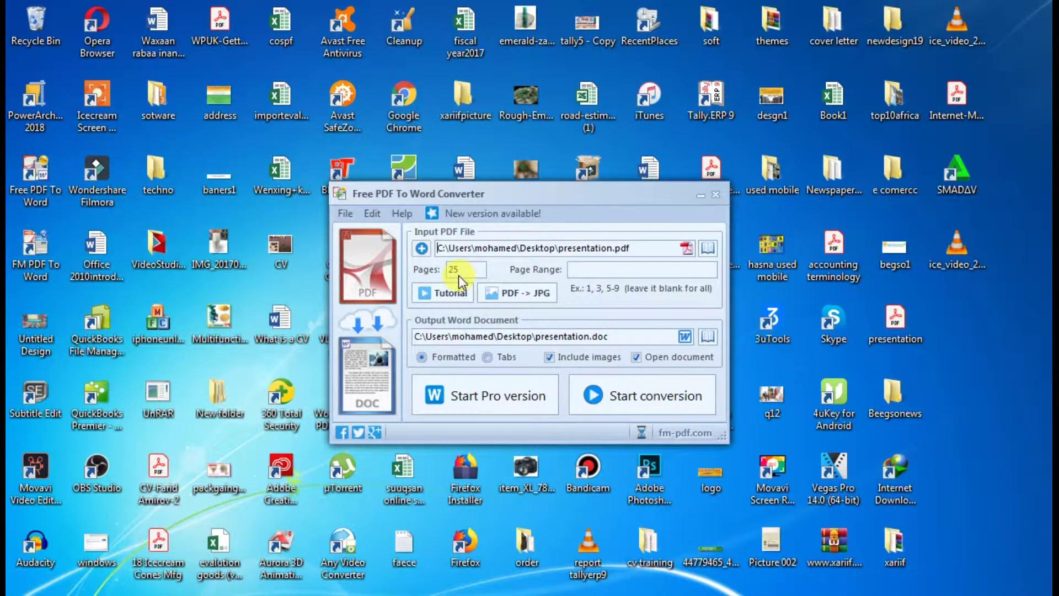
click(677, 398)
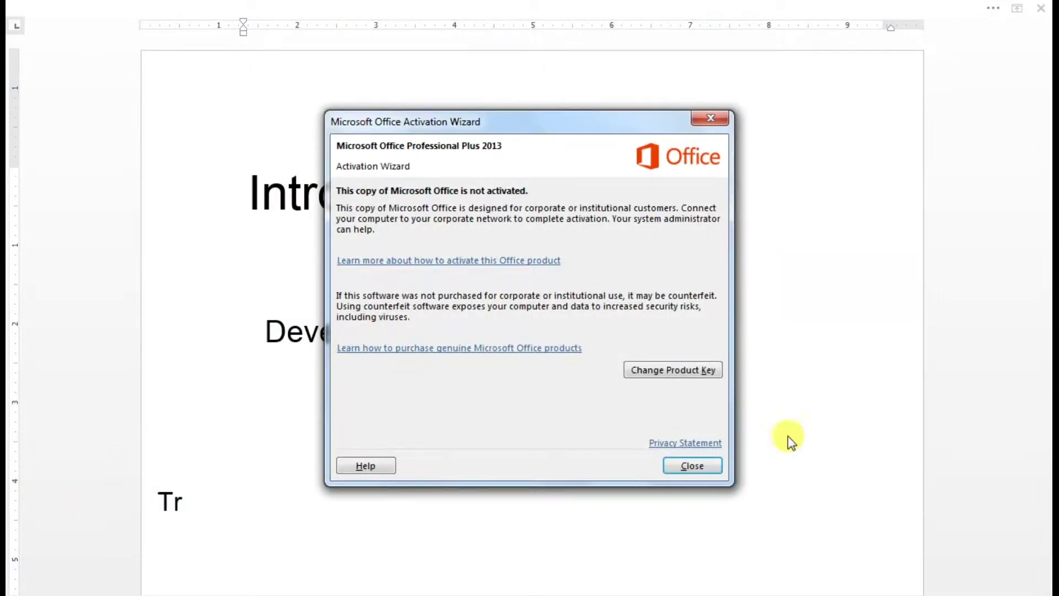
Dismiss the Office activation wizard, look through the pages of the converted Word document, and close it
click(700, 472)
scroll(717, 278, down, 15)
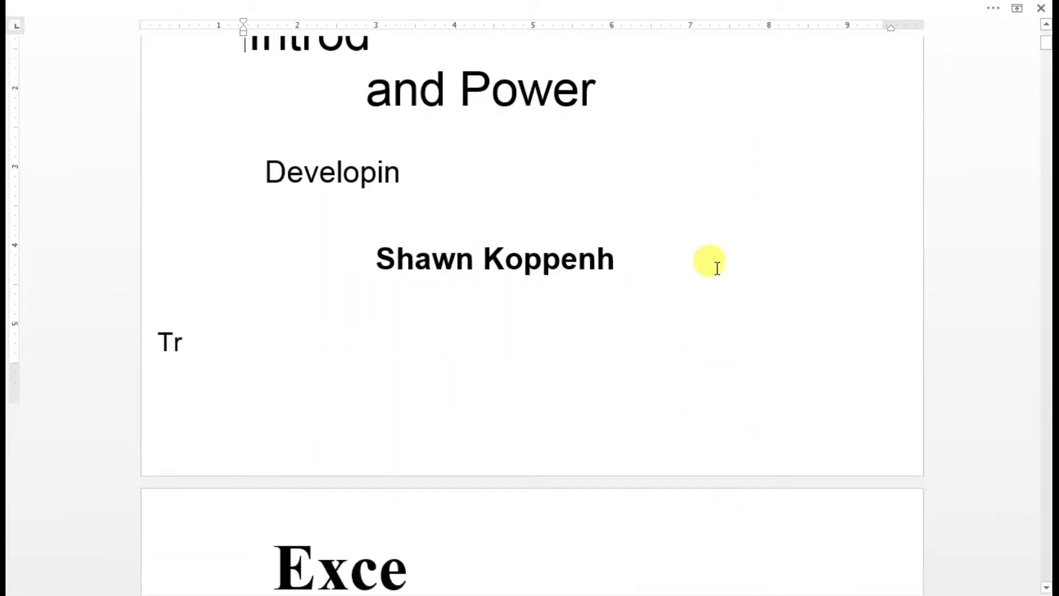
scroll(687, 302, down, 15)
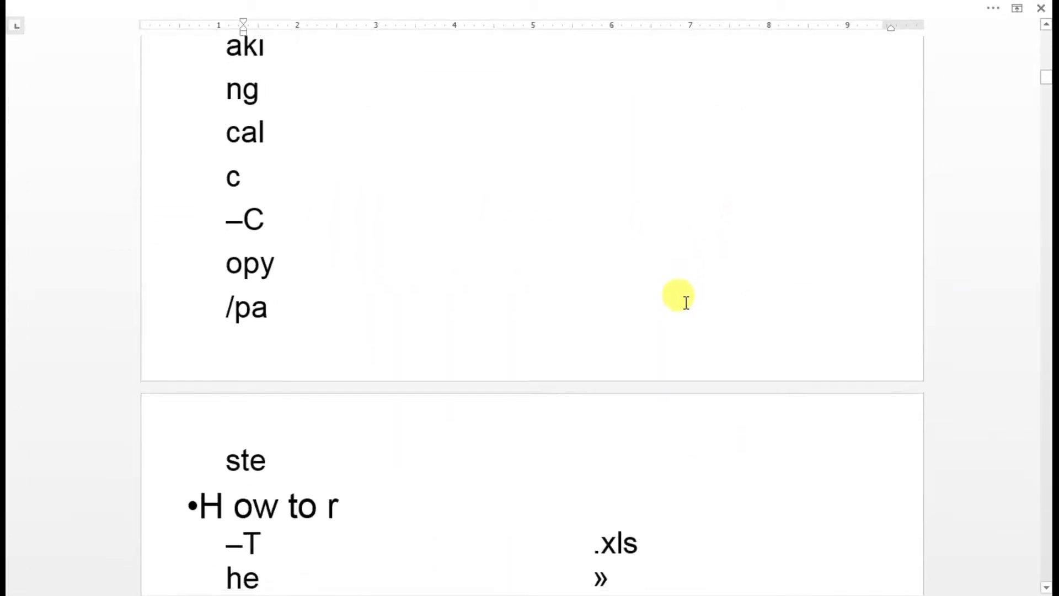
scroll(676, 312, down, 4)
scroll(676, 310, up, 4)
scroll(681, 307, down, 5)
scroll(681, 307, down, 20)
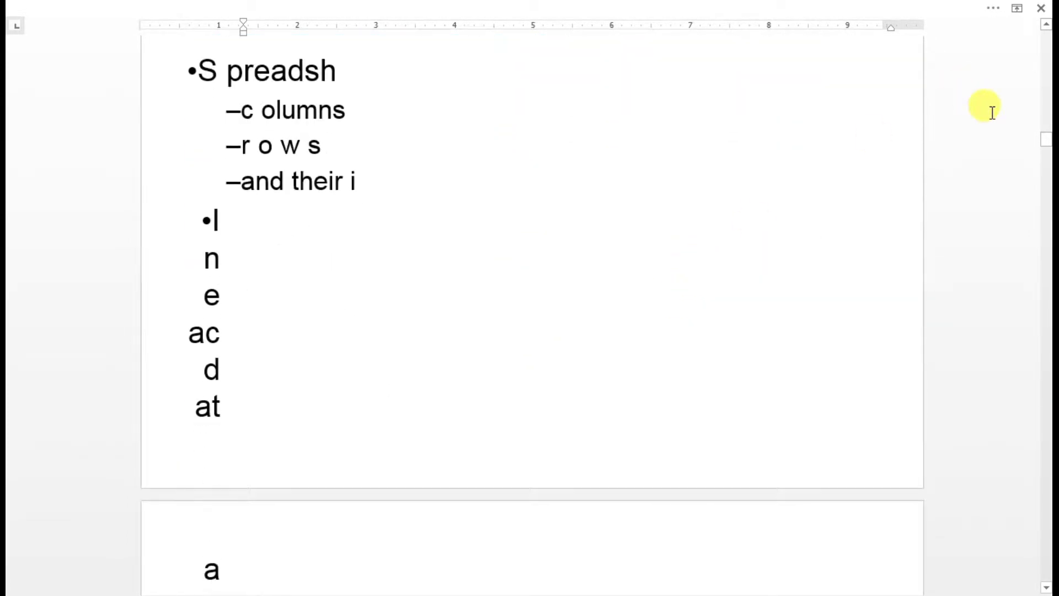
click(1040, 9)
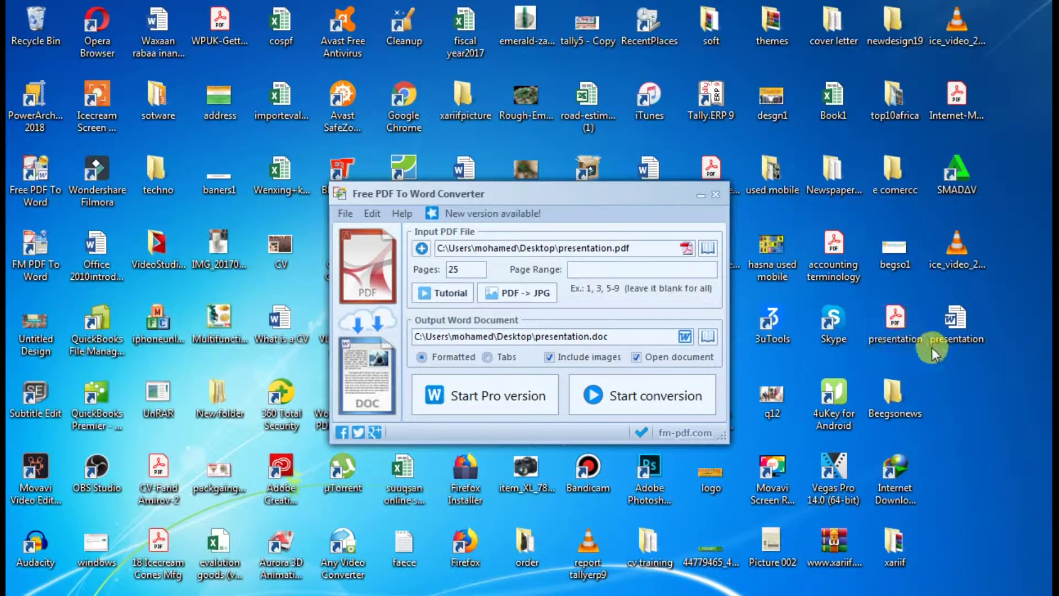
click(897, 335)
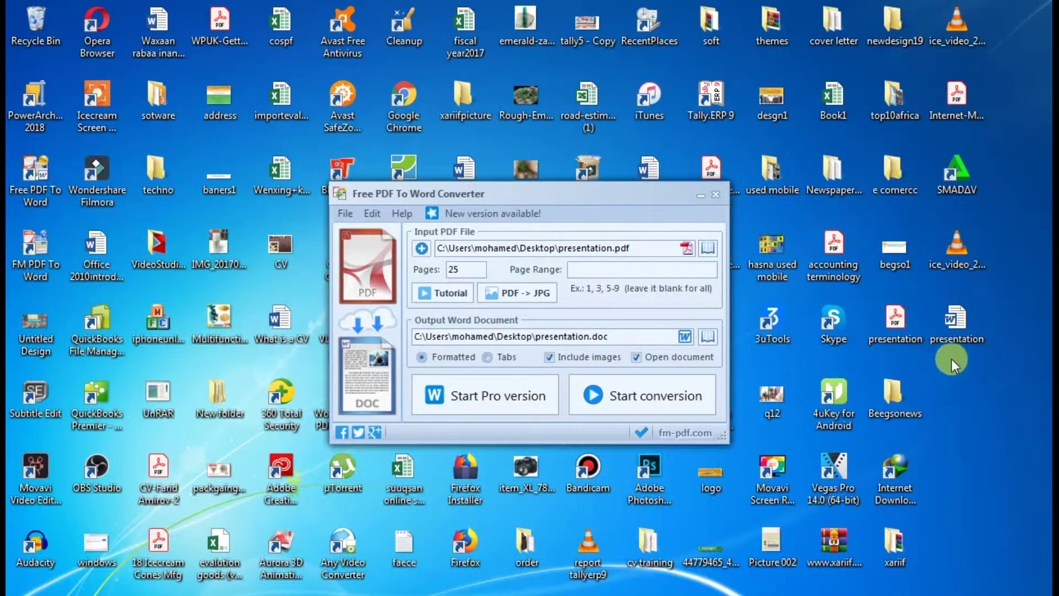
click(965, 337)
click(990, 353)
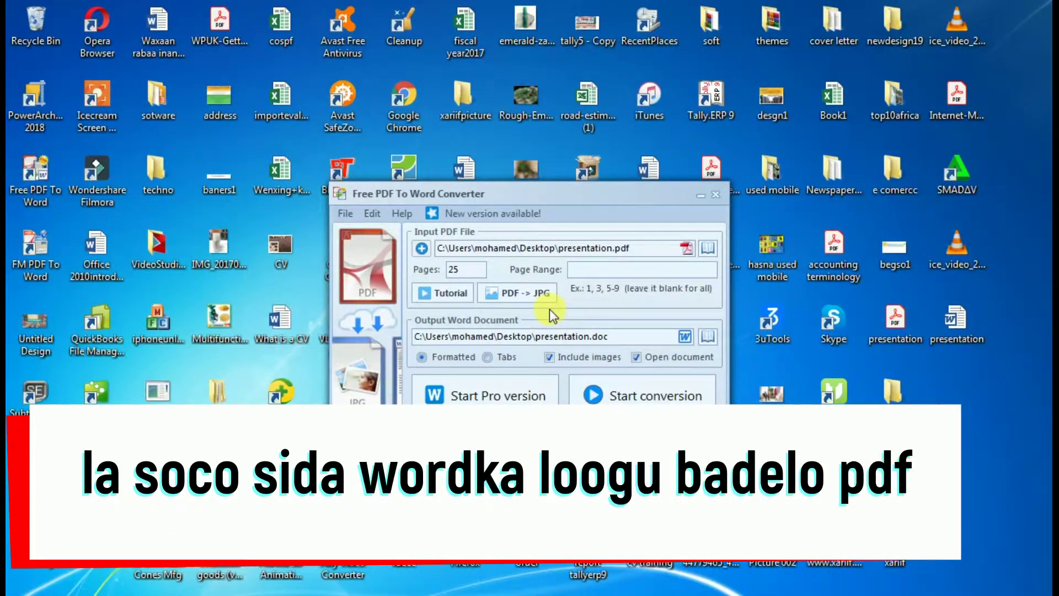
click(974, 304)
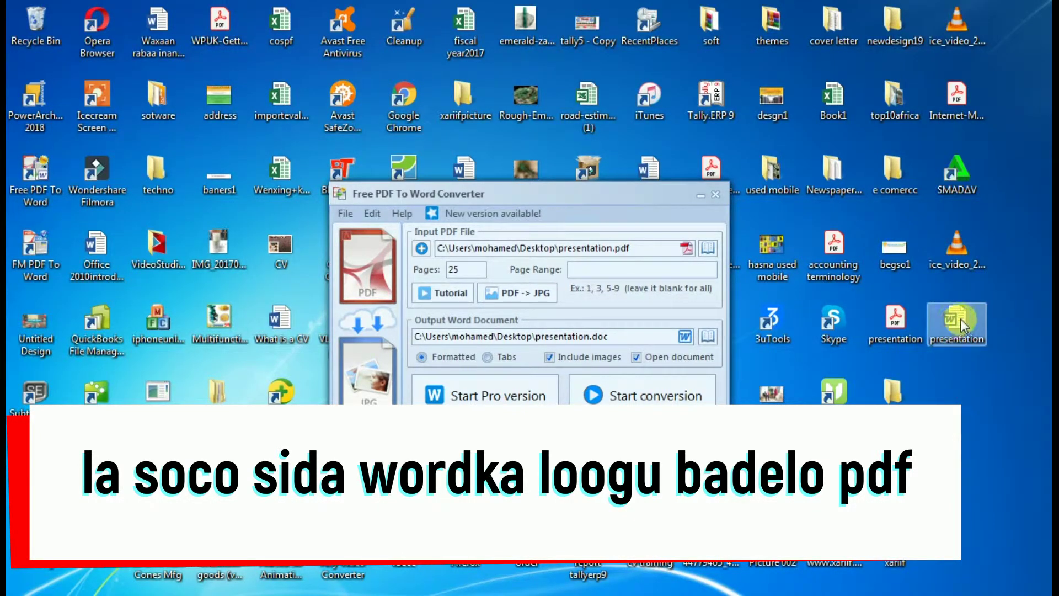
click(975, 357)
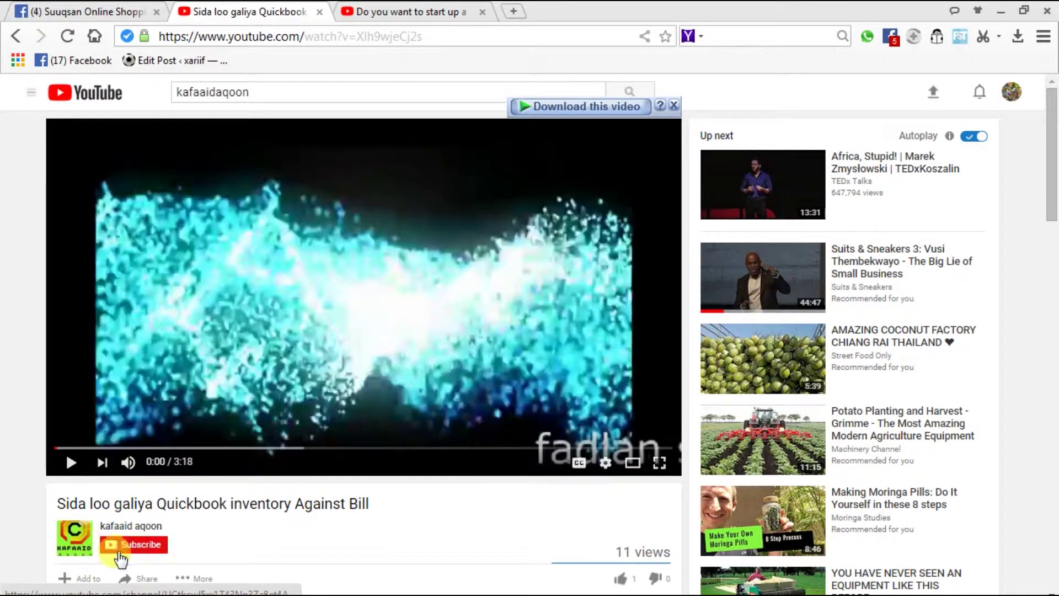
click(142, 548)
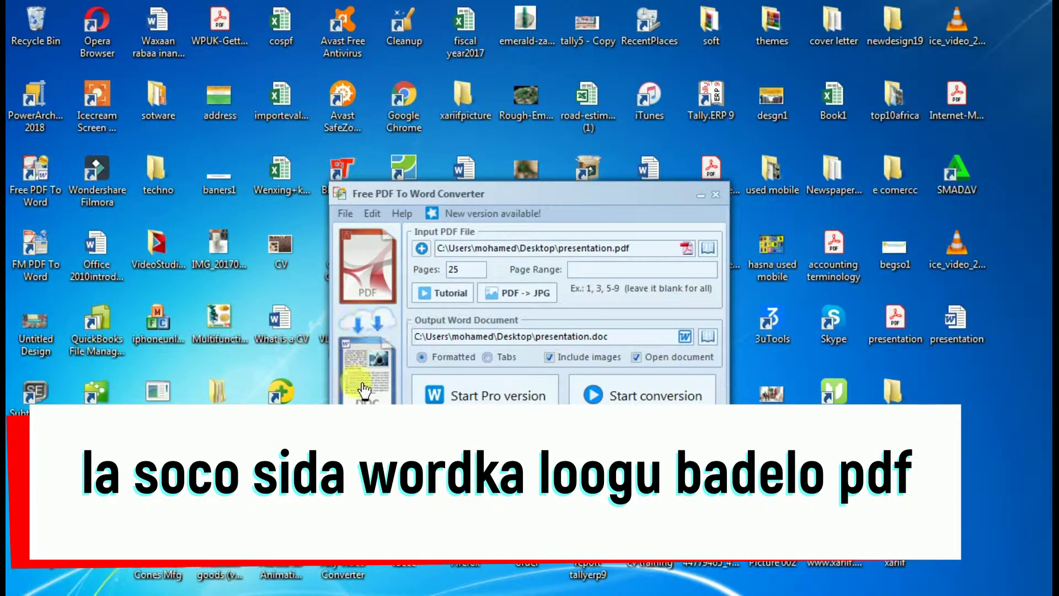
click(347, 214)
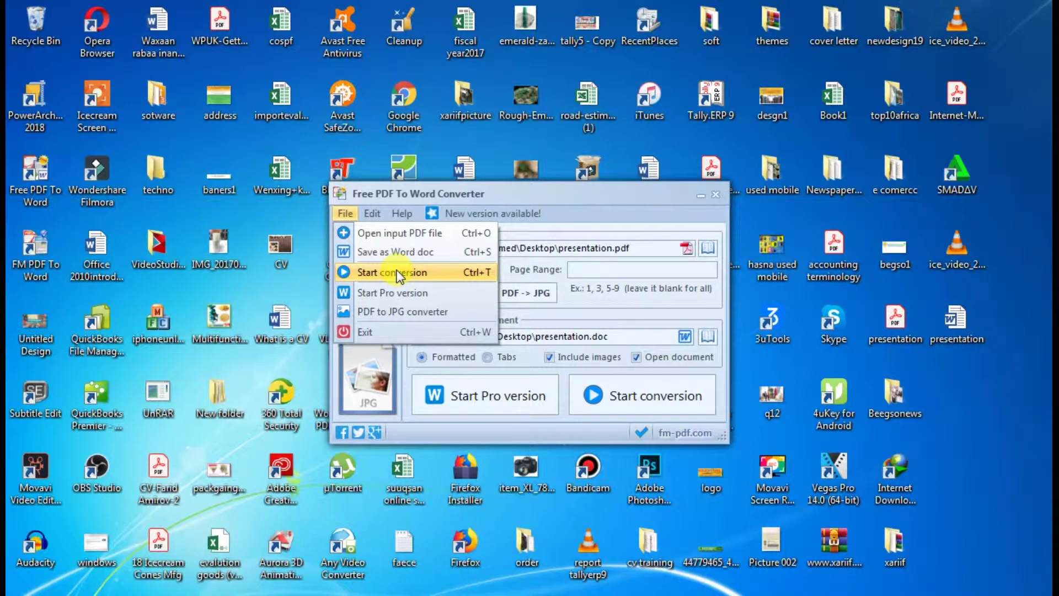
click(346, 215)
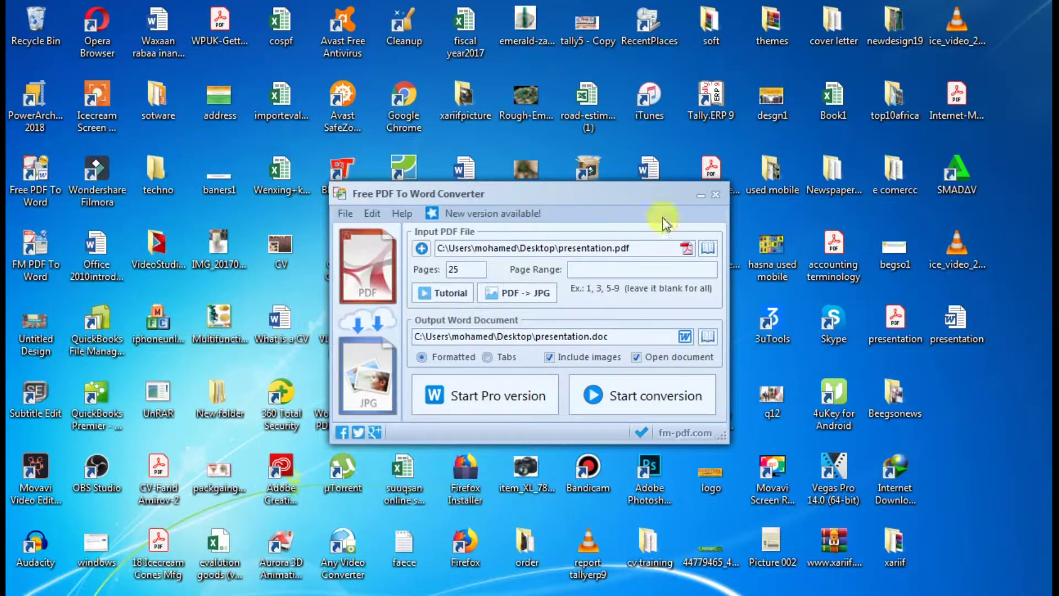
Close the PDF-to-Word converter, search the installed programs for "pdf" and launch Free Word To PDF
click(716, 197)
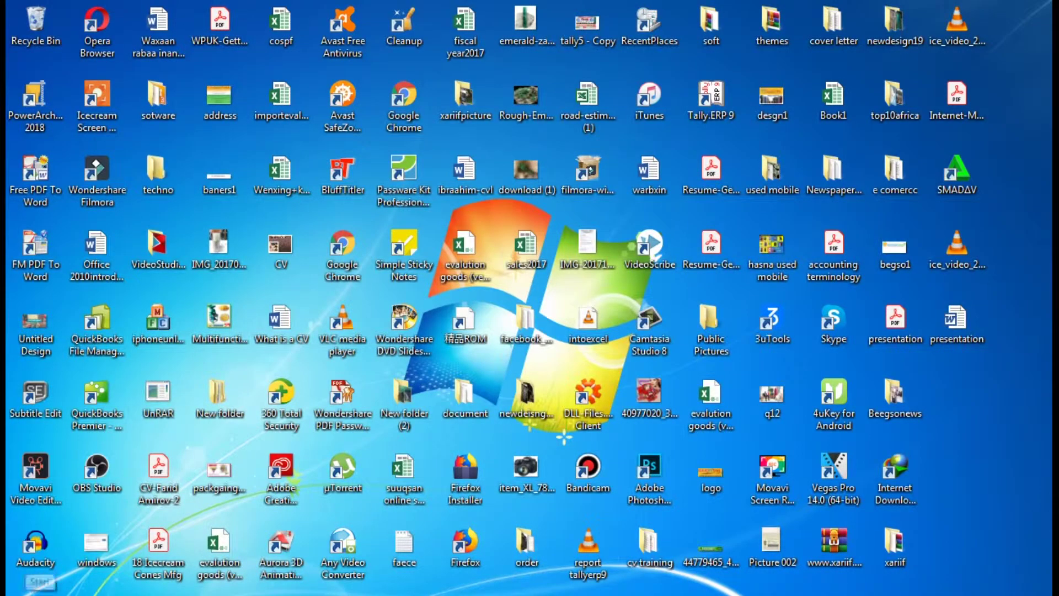
click(34, 591)
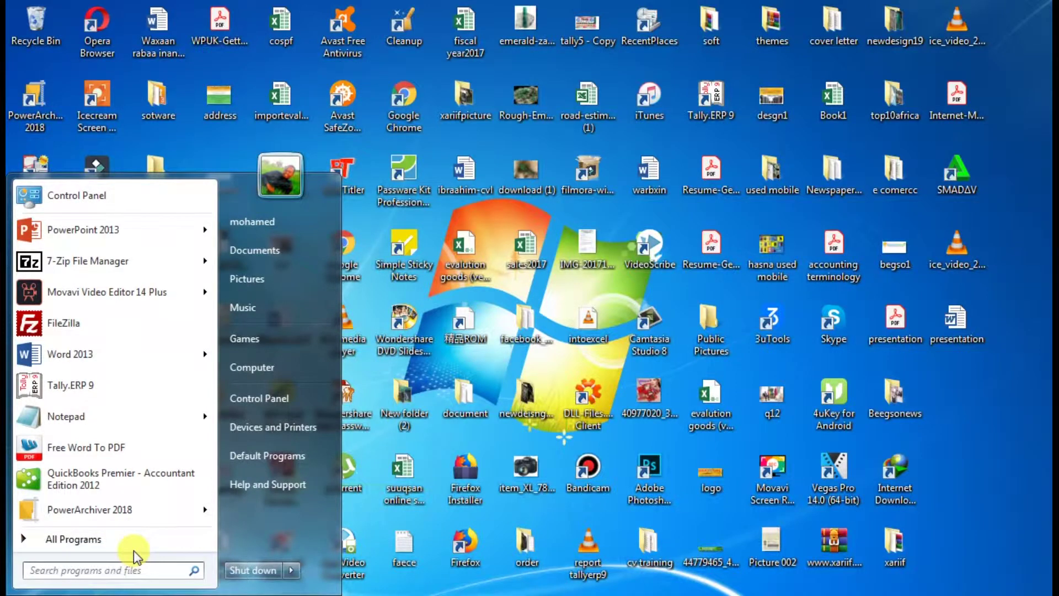
text(pf)
key(BackSpace)
text(df)
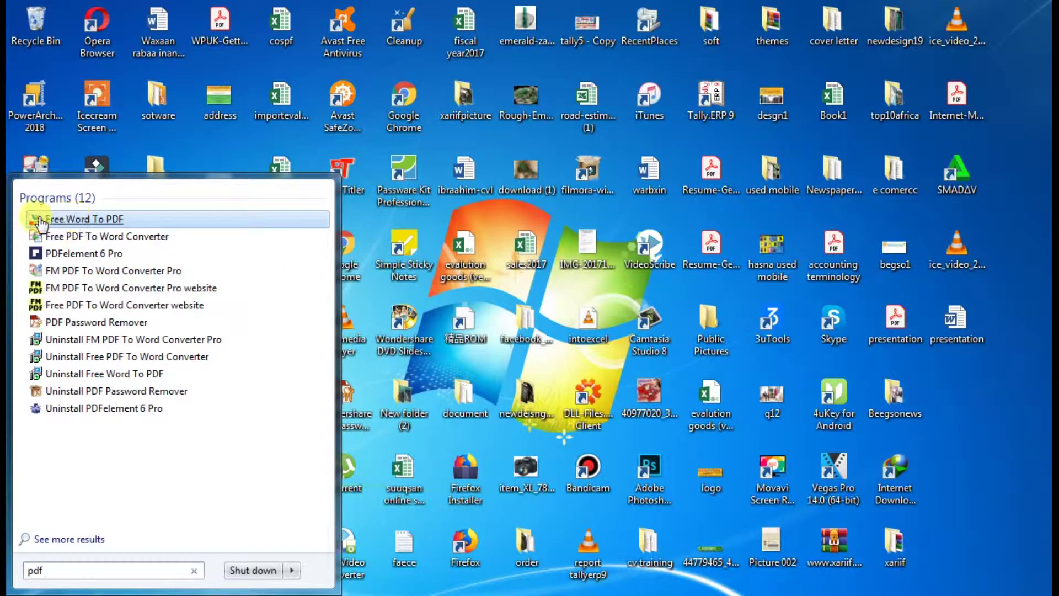
click(94, 221)
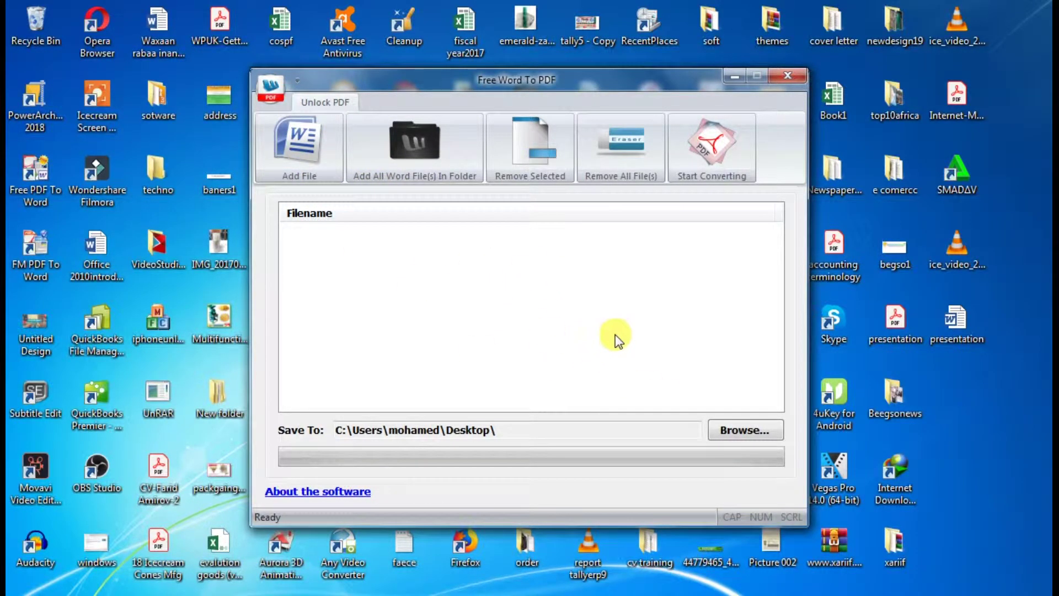
Add the presentation Word document from the desktop to the file list, convert it to PDF, and dismiss the completion notice
click(947, 340)
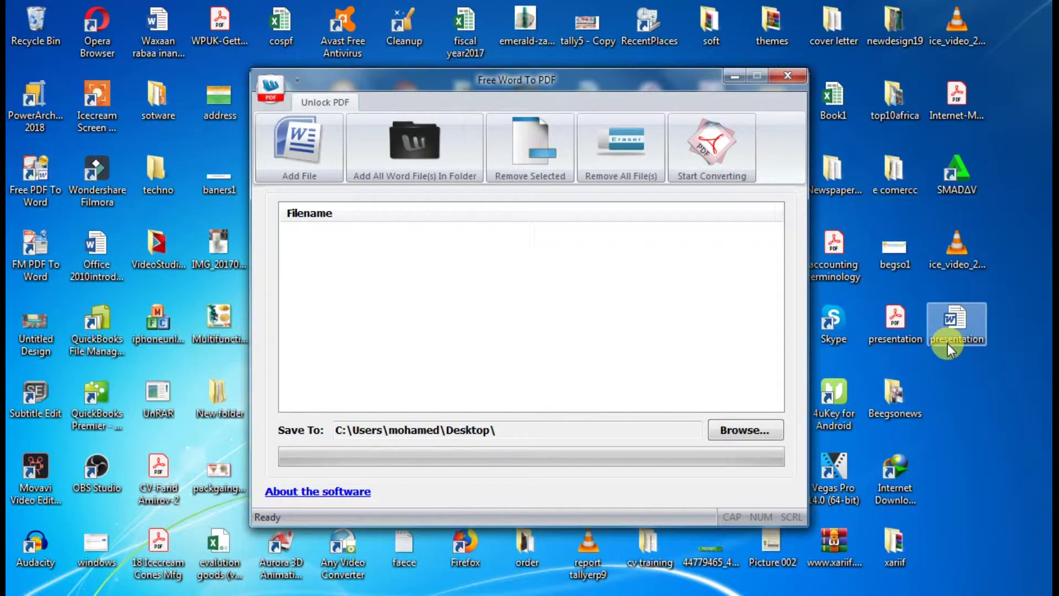
drag(959, 341, 546, 329)
drag(472, 285, 472, 286)
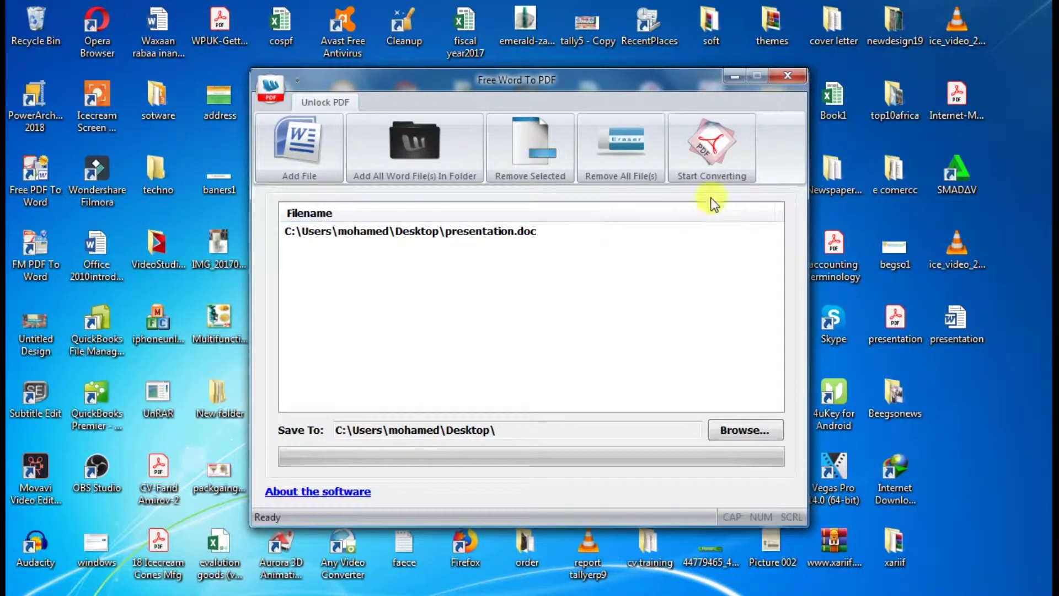
click(708, 175)
key(Return)
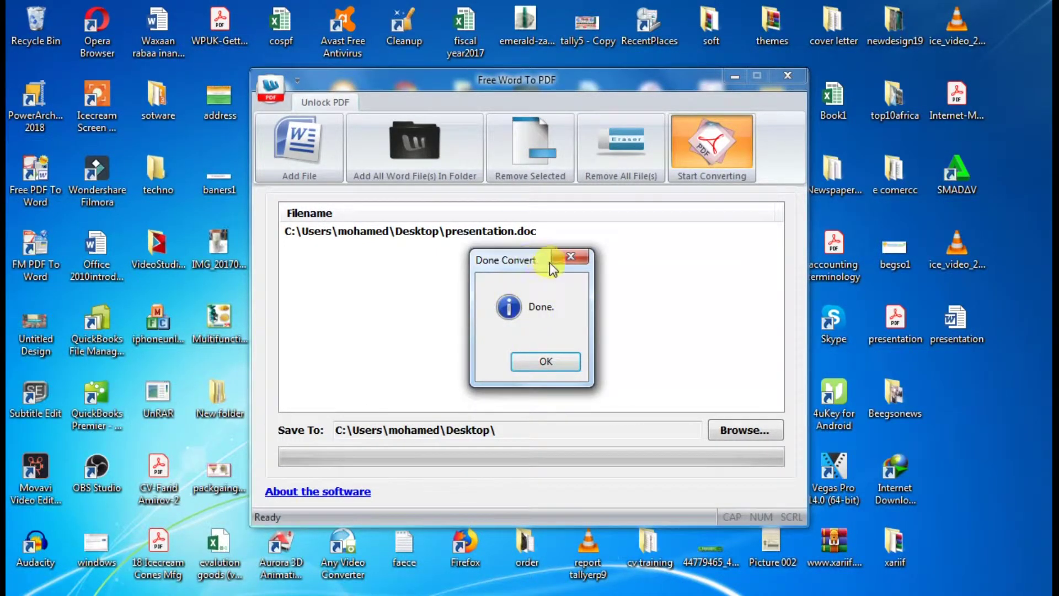
click(565, 362)
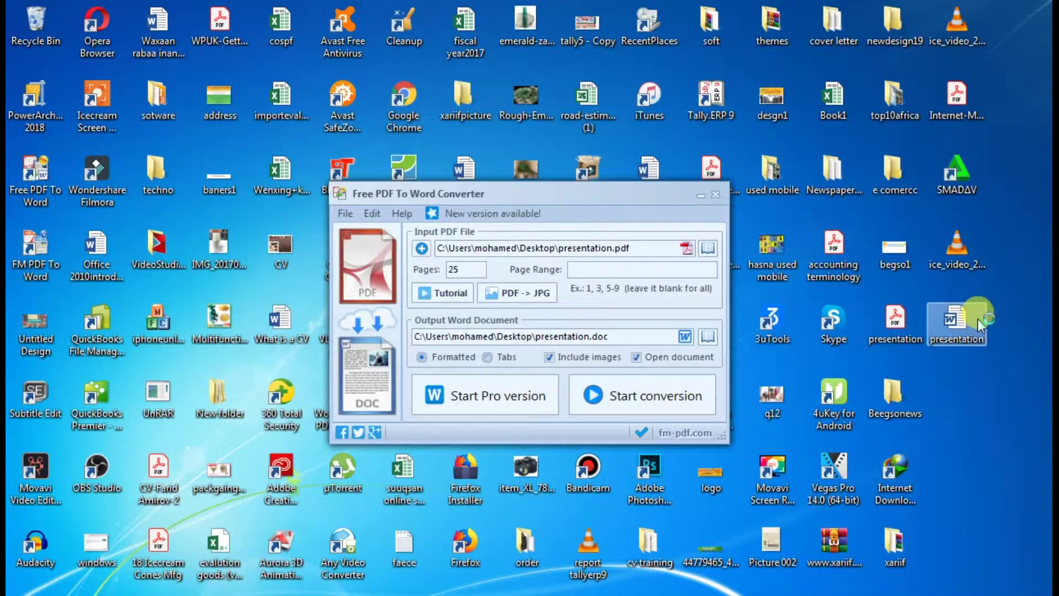